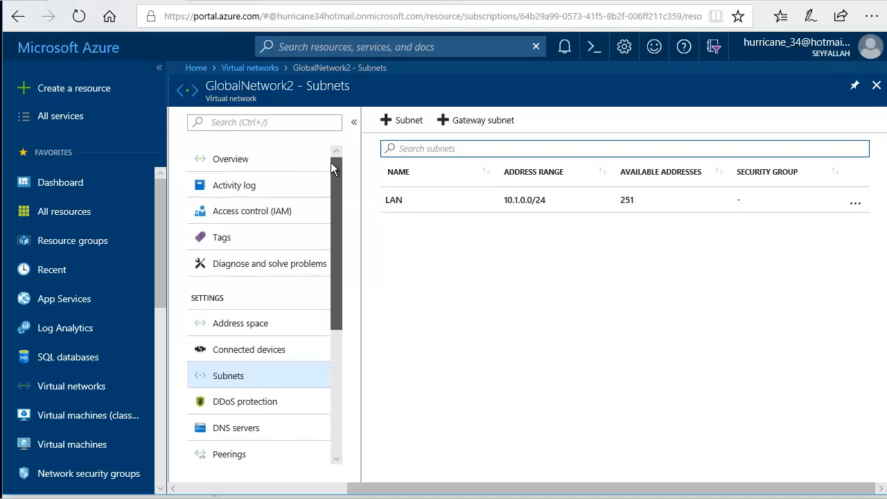
Add a subnet named DMZ with address range 10.1.10.0/24 to GlobalNetwork2 and check the deployment notifications
left_click(400, 123)
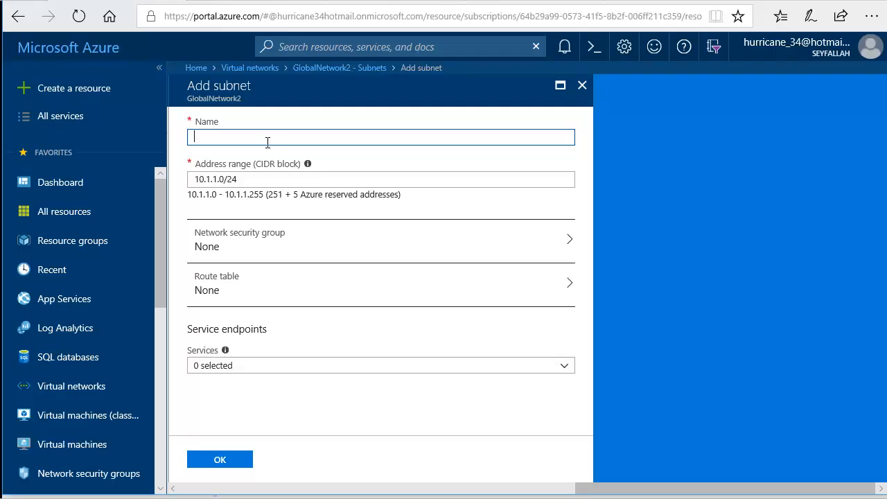
left_click(338, 177)
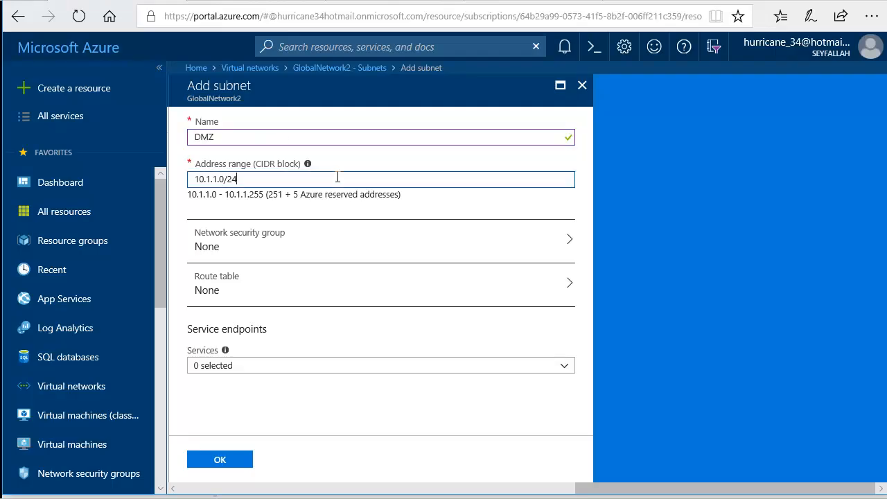
key("BackSpace")
type("2")
type("1")
left_click(305, 131)
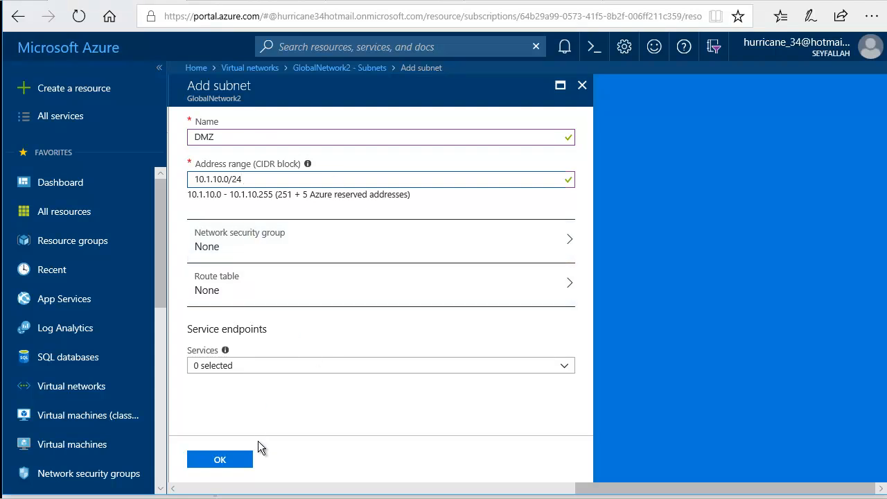
left_click(232, 460)
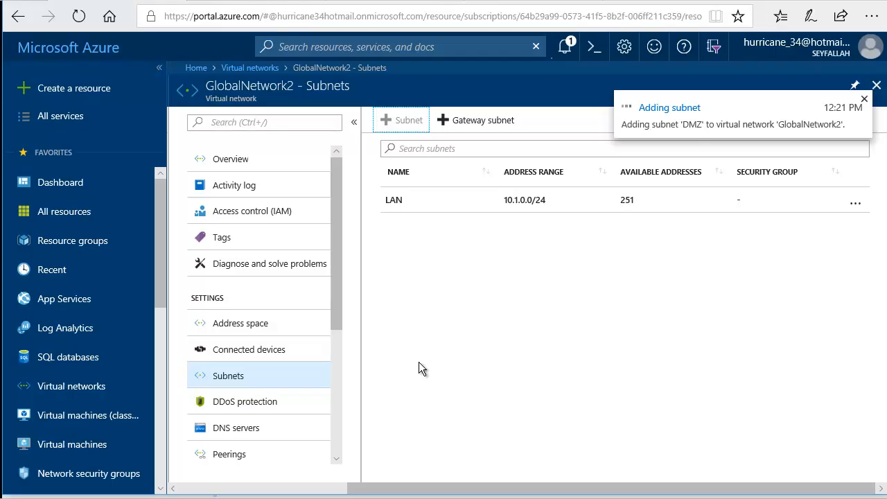
left_click(565, 46)
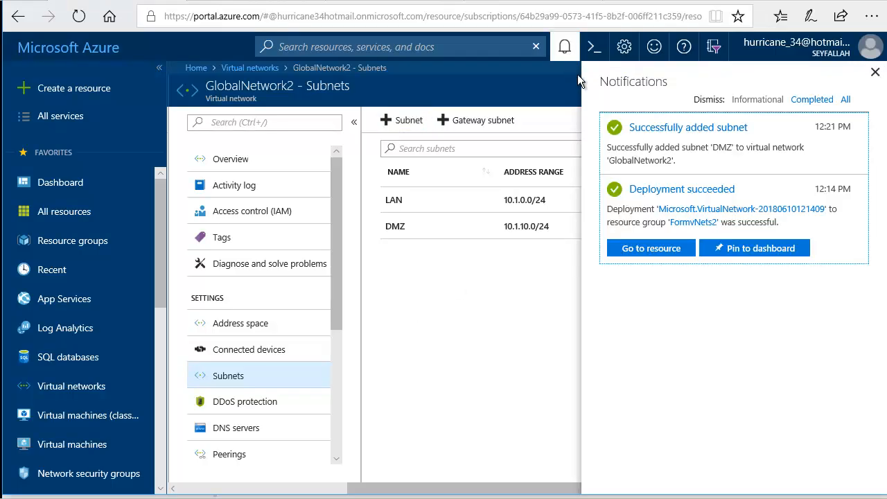
left_click(875, 74)
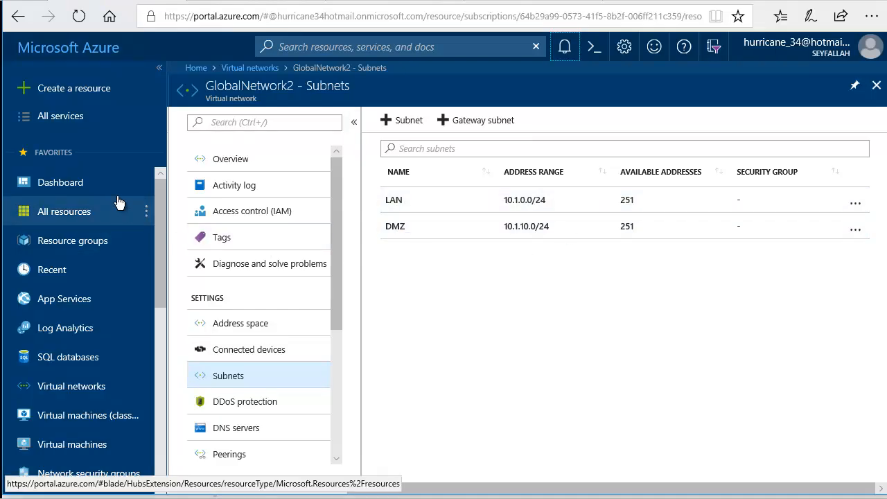
Add a subnet named DMZ with address range 10.0.15.0/24 to the GlobalNetwork virtual network and dismiss the notification
left_click(73, 388)
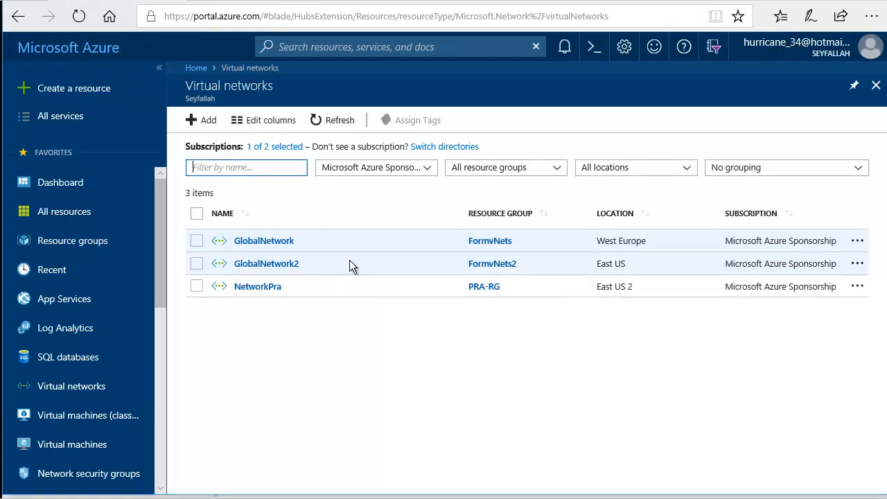
left_click(266, 242)
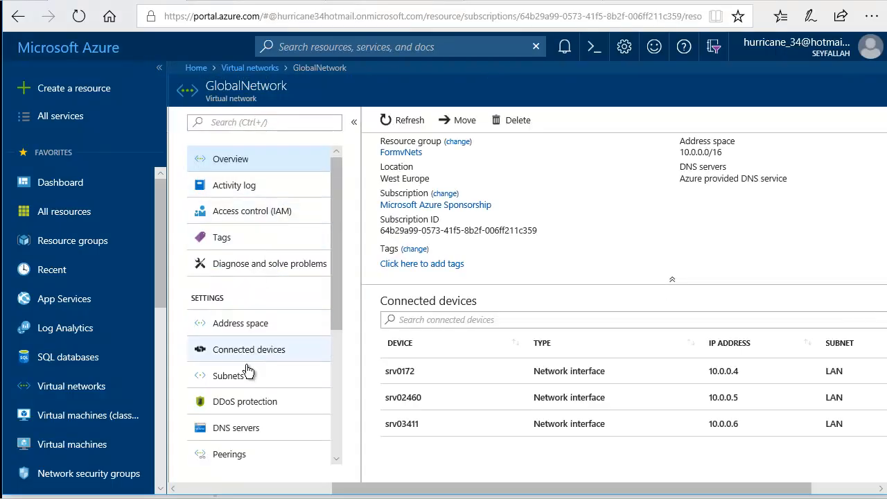
left_click(246, 374)
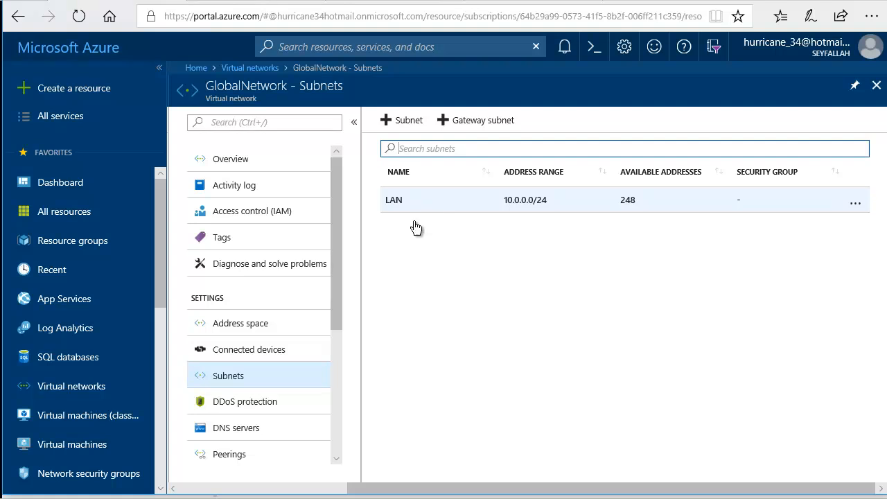
left_click(401, 122)
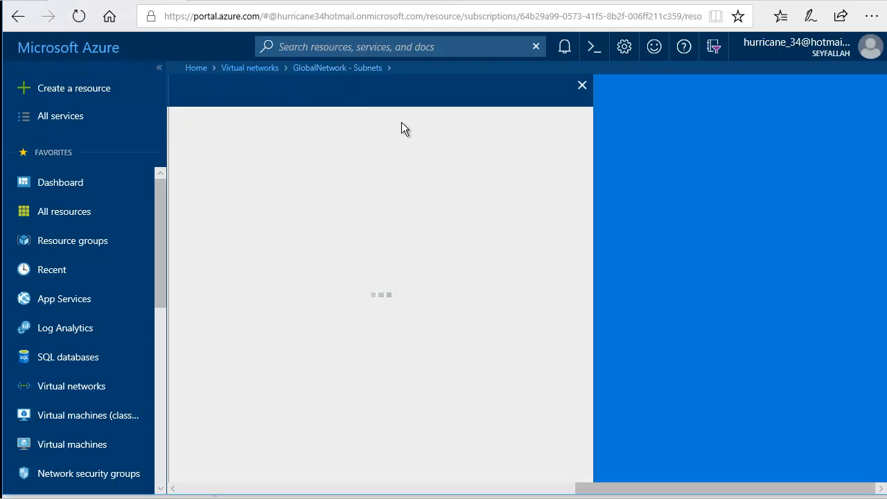
type("DMZ")
left_click(269, 176)
type("5.0/24")
left_click(279, 181)
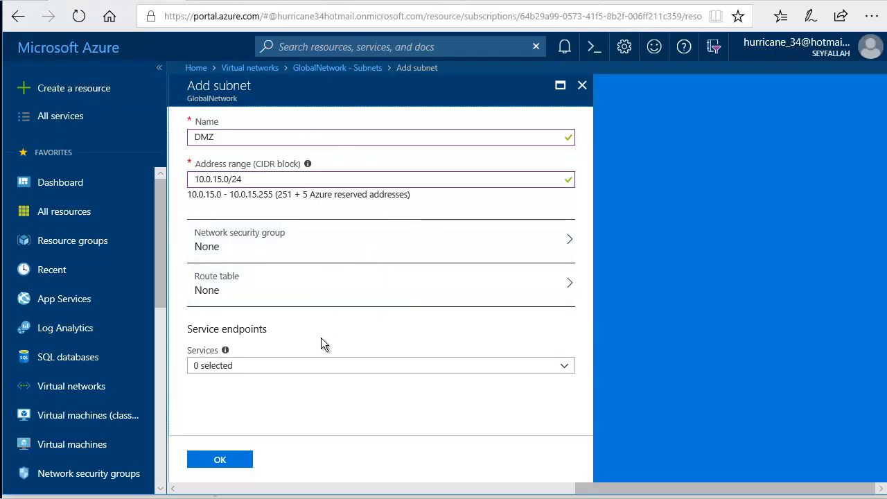
left_click(235, 459)
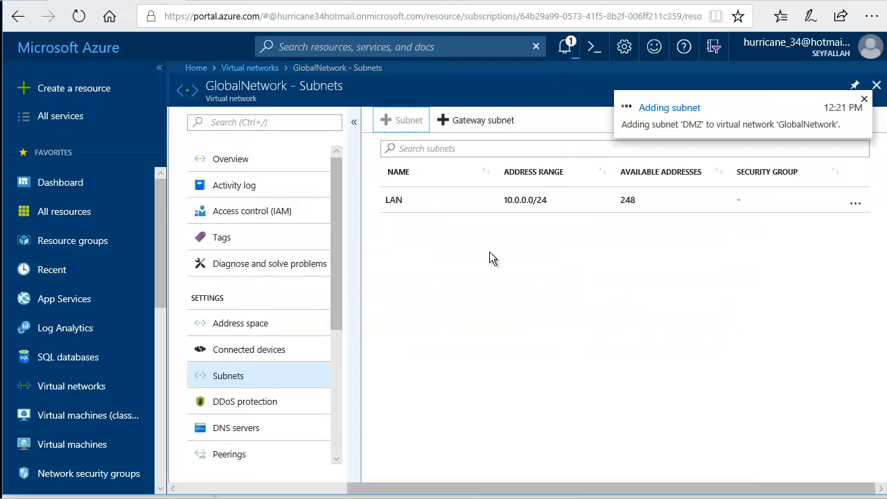
left_click(864, 99)
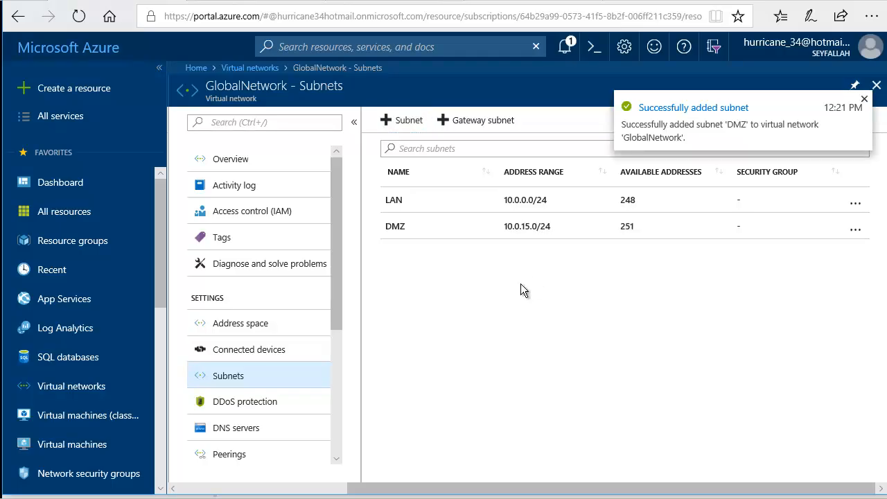
left_click(864, 99)
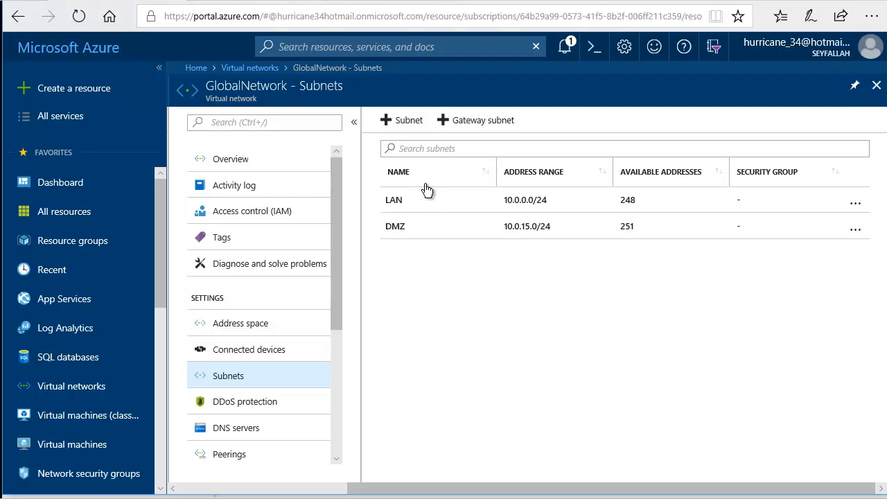
Open GlobalNetwork's diagram and examine its subnets and the servers attached to them
scroll(296, 210, "down", 3)
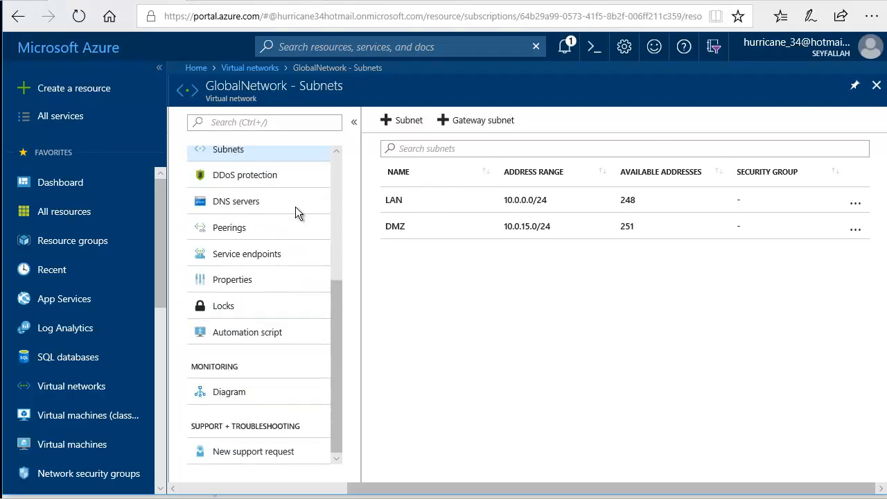
left_click(238, 394)
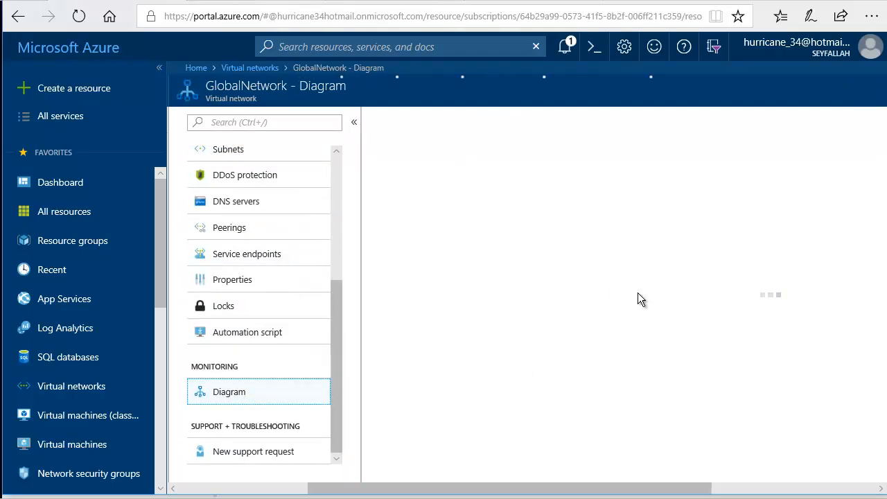
left_click_drag(588, 489, 629, 485)
left_click_drag(574, 491, 629, 492)
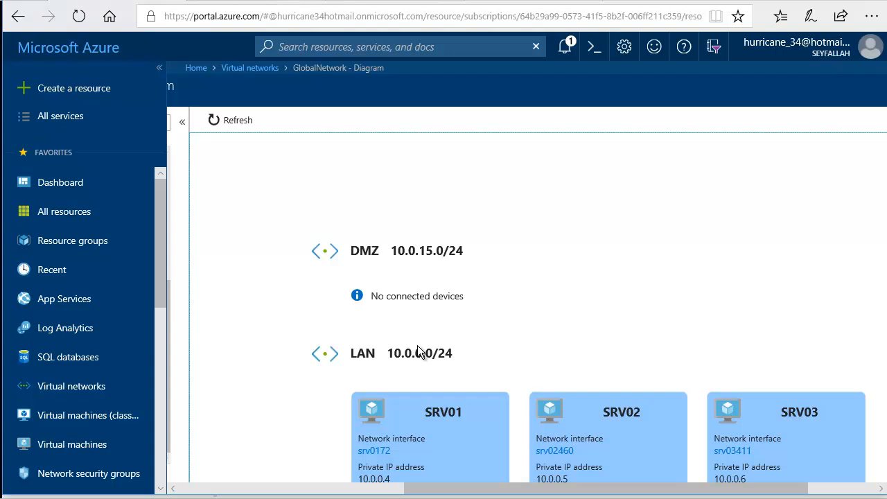
left_click_drag(663, 301, 608, 197)
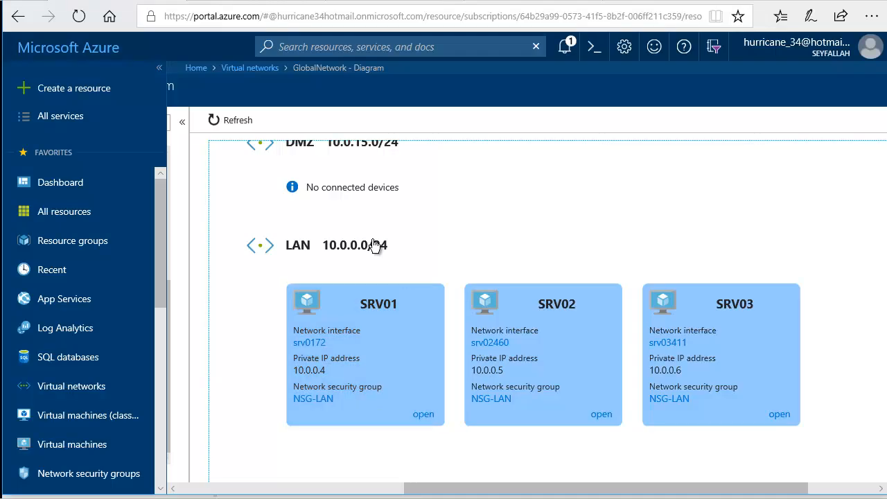
scroll(374, 246, "up", 2)
Open the diagram of the GlobalNetwork2 virtual network and examine its DMZ and LAN subnets
scroll(158, 253, "down", 2)
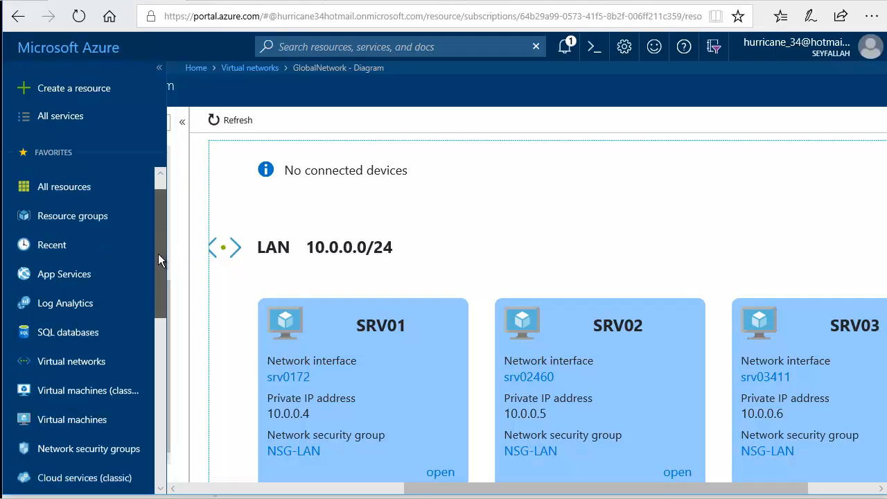
left_click(96, 339)
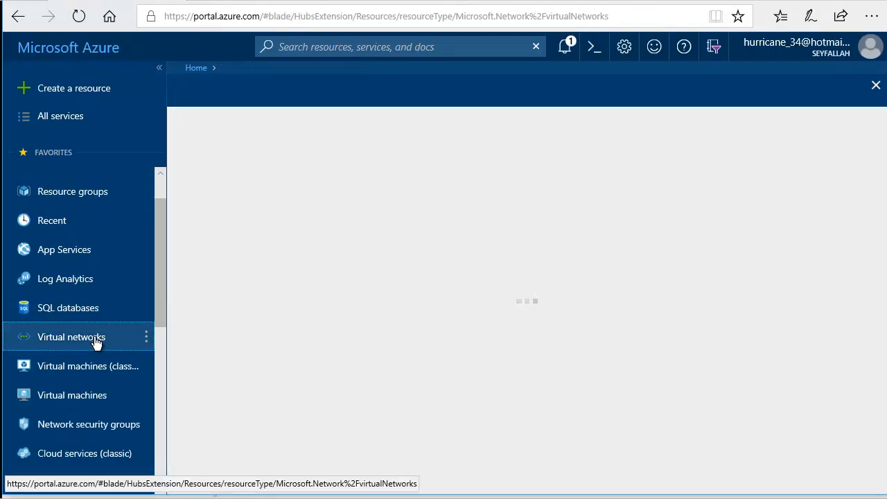
left_click(281, 271)
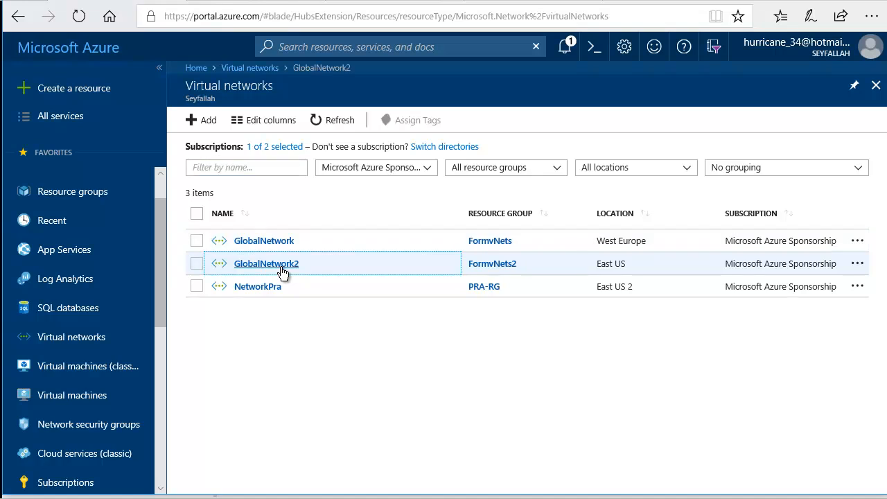
scroll(284, 243, "down", 3)
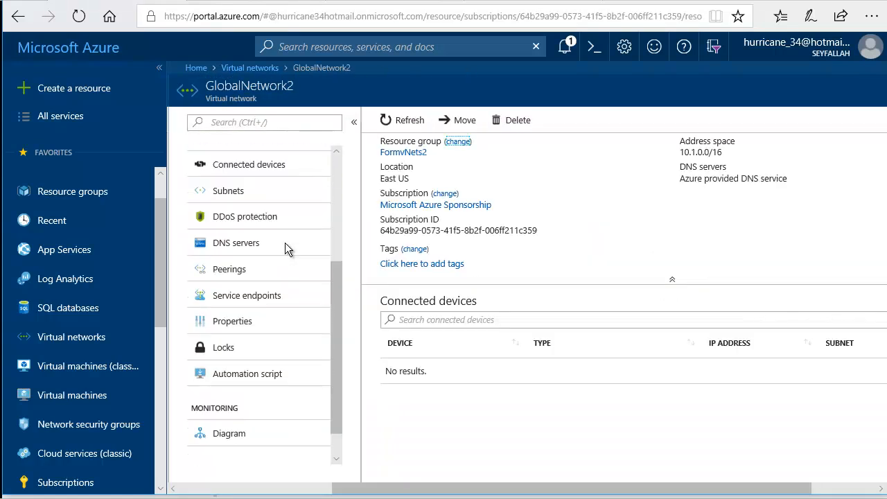
left_click(228, 426)
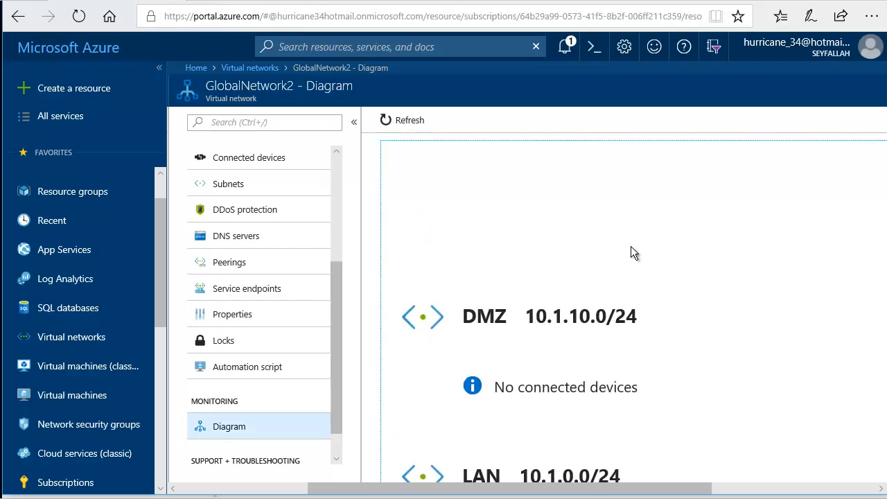
left_click_drag(587, 350, 594, 219)
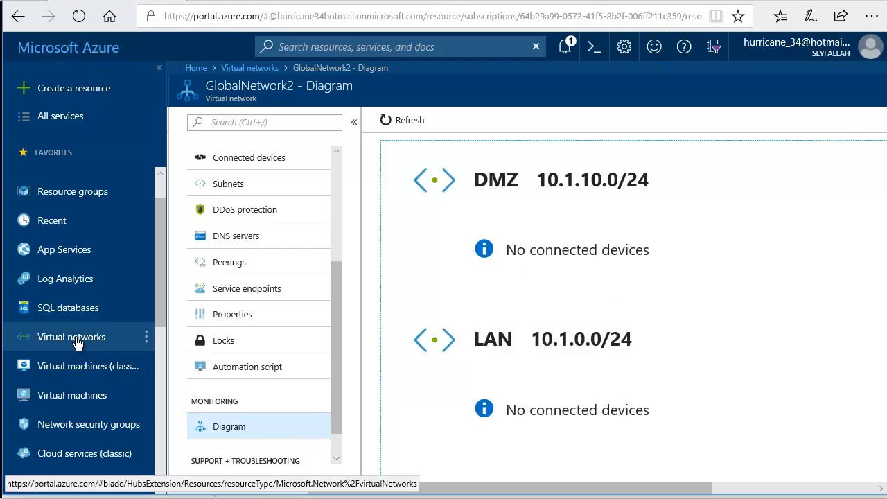
Return to the virtual networks list and view the connected devices of GlobalNetwork
left_click(250, 70)
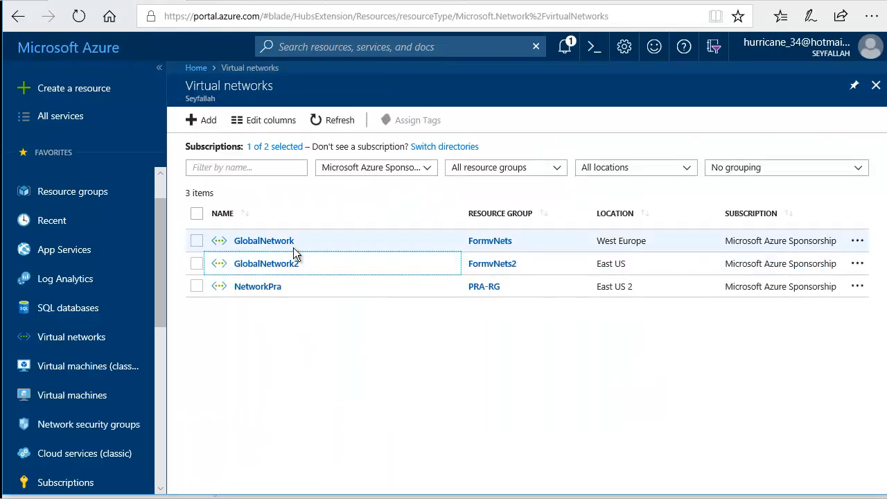
left_click(274, 247)
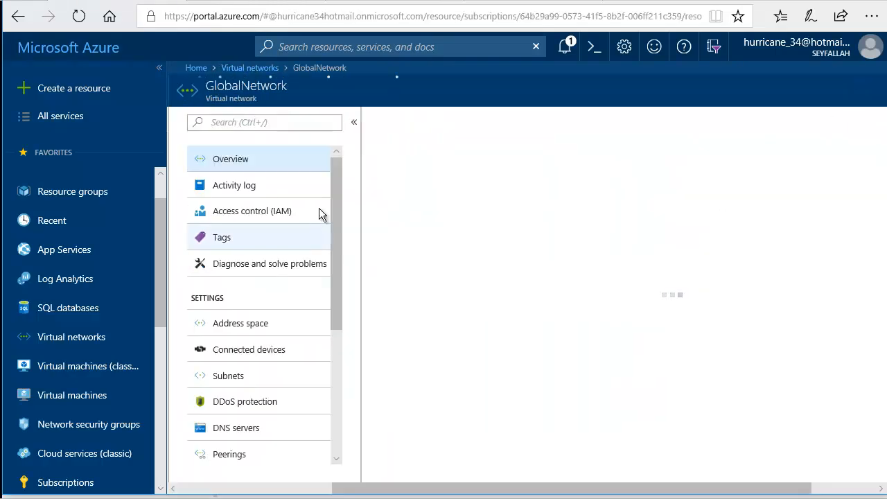
left_click(262, 353)
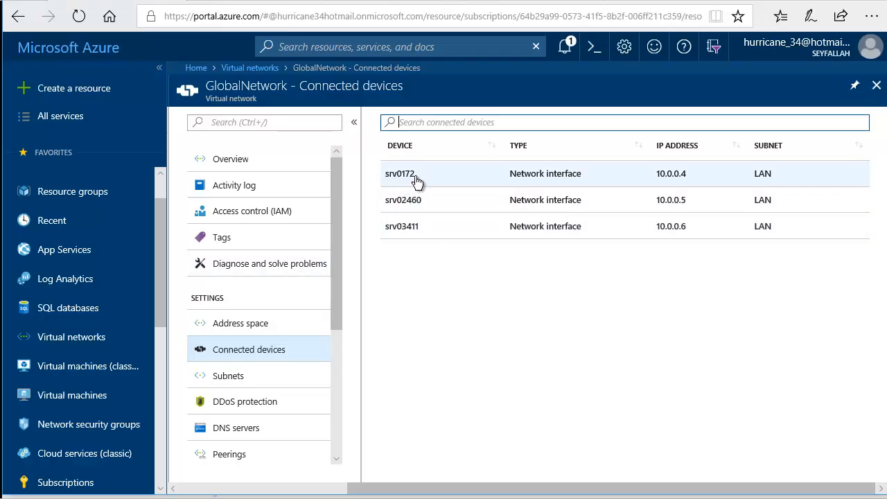
Examine the private IP address and port rules in virtual machine SRV01's networking settings, and open its linked virtual network
left_click_drag(156, 261, 157, 266)
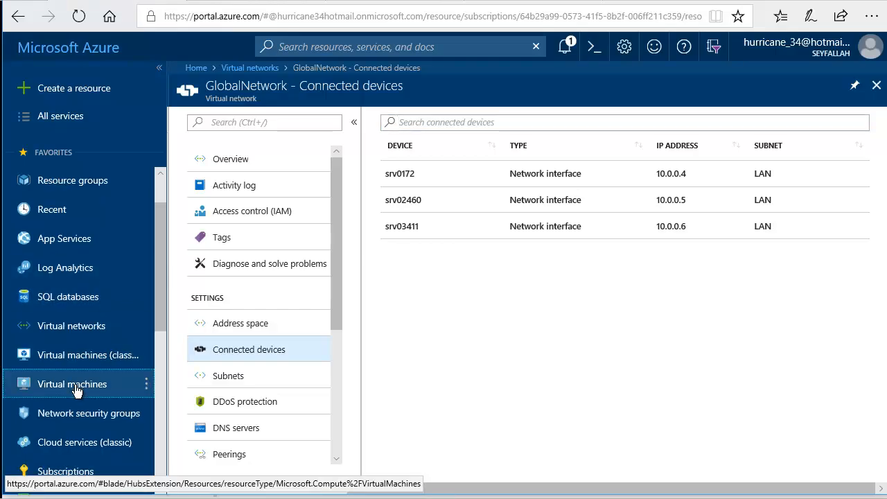
left_click(25, 386)
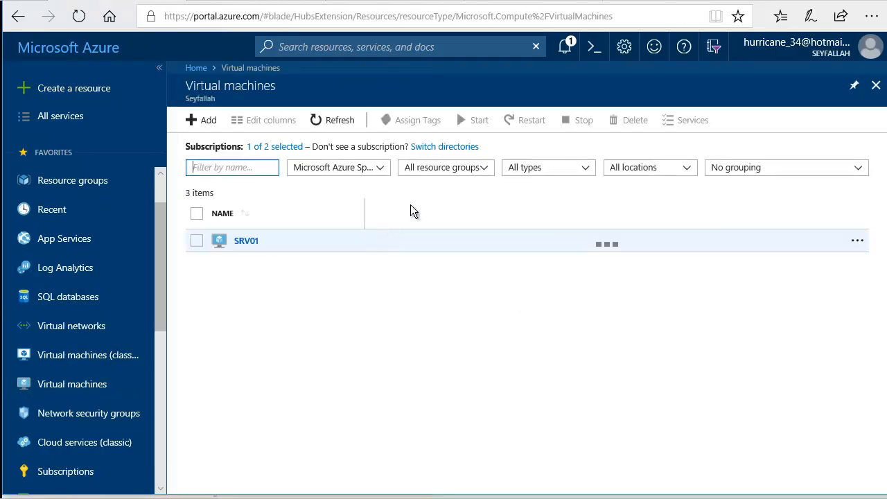
left_click(254, 246)
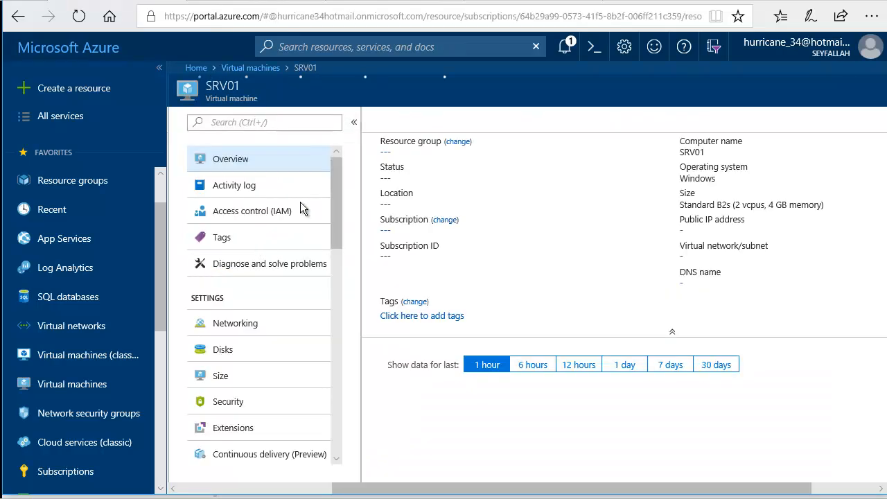
left_click(231, 326)
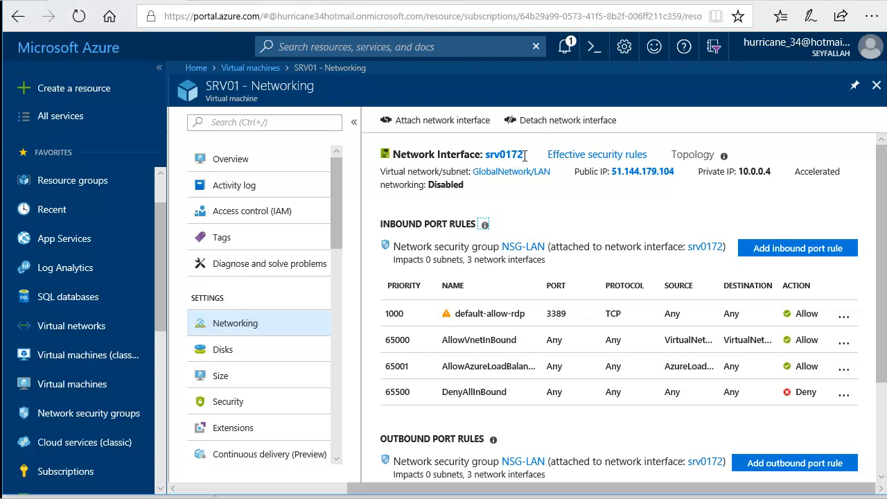
left_click_drag(773, 172, 738, 172)
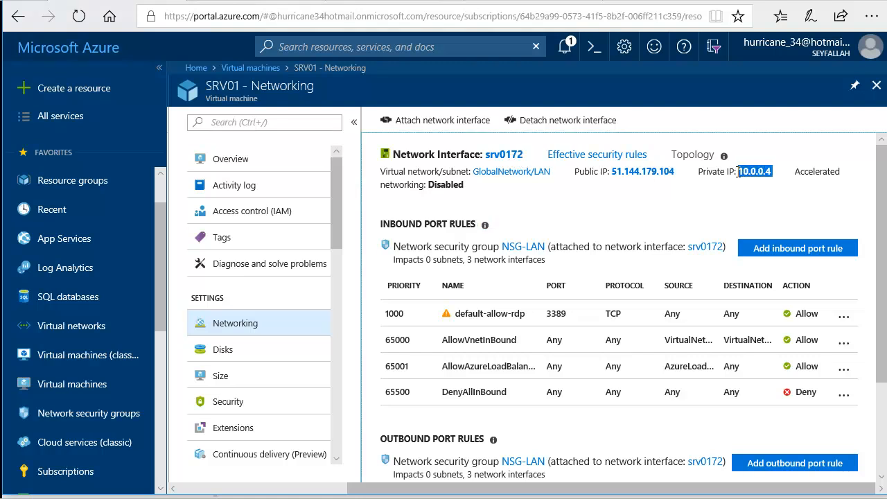
scroll(520, 159, "down", 3)
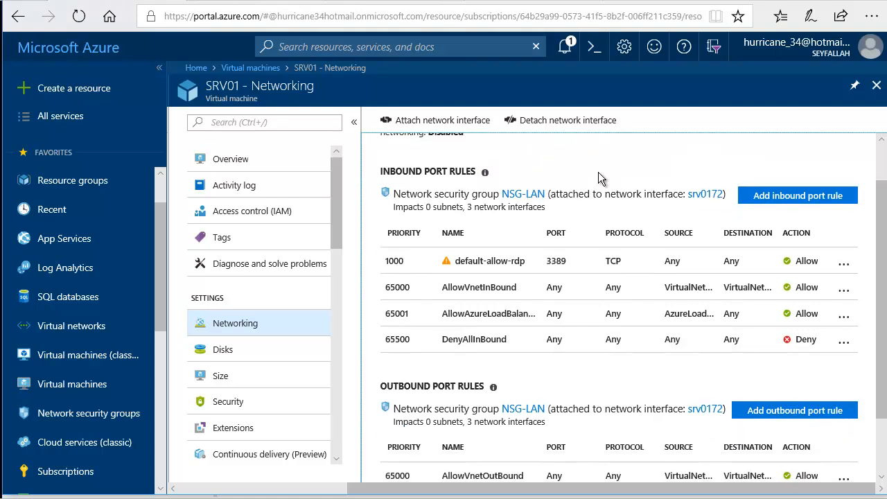
scroll(519, 155, "up", 3)
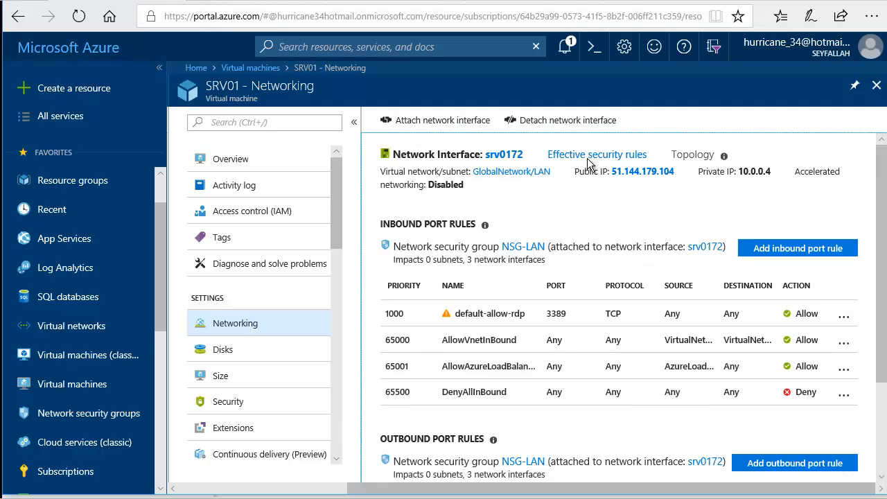
left_click(515, 173)
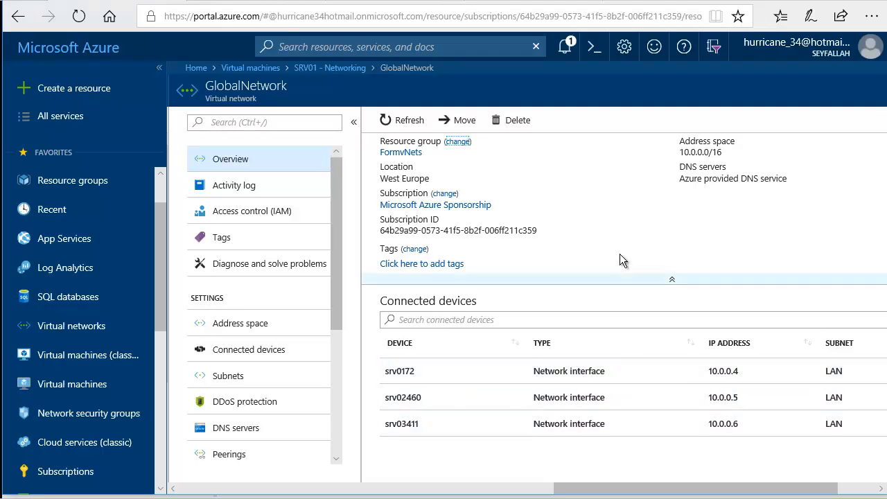
Return to the virtual networks list and open the subnets of GlobalNetwork2
scroll(280, 288, "down", 3)
scroll(281, 291, "up", 3)
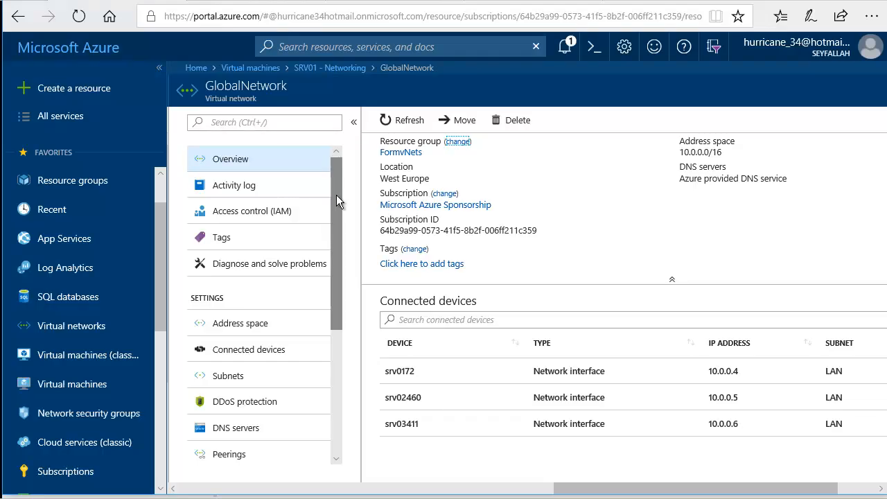
left_click(42, 333)
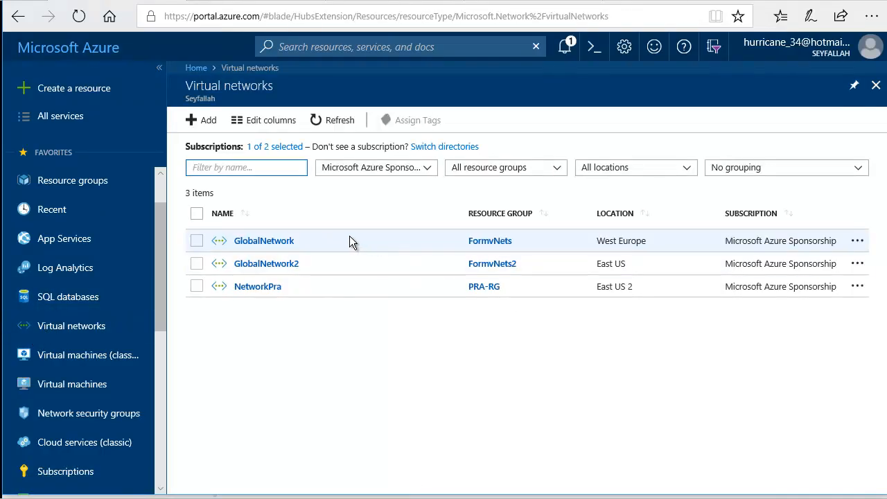
left_click(272, 263)
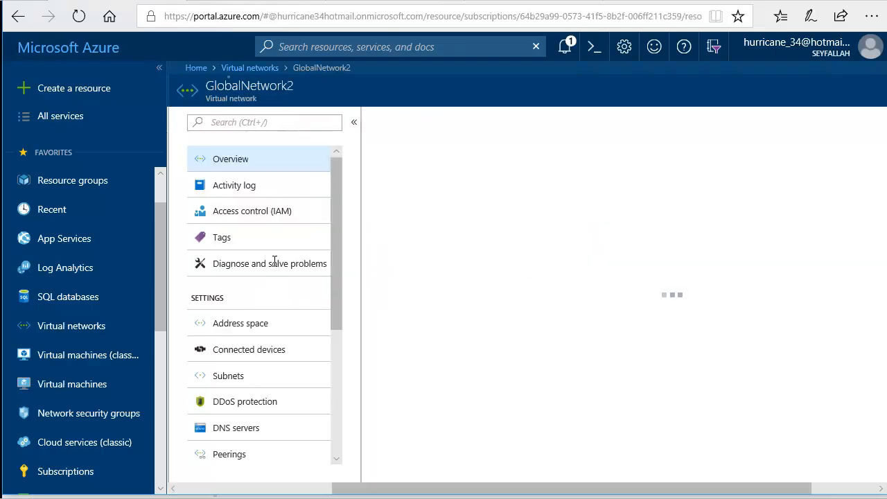
left_click(239, 378)
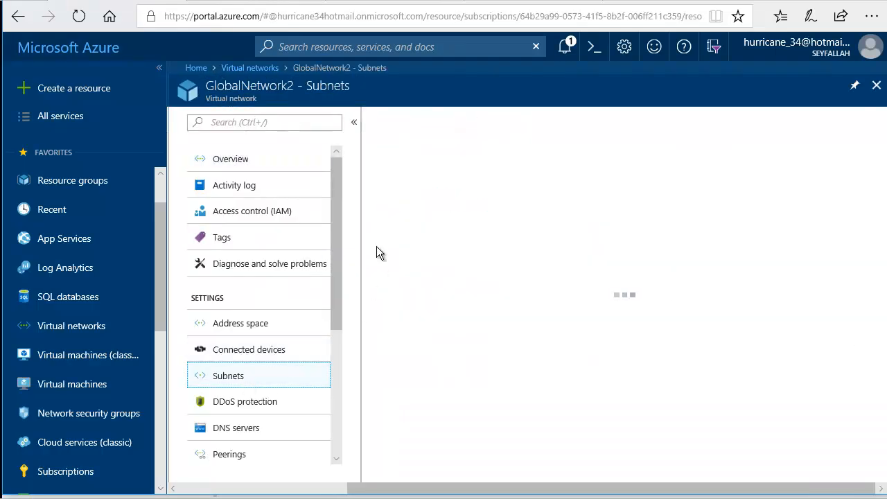
Add a subnet named Application with address range 10.1.20.0/24 to GlobalNetwork2 and dismiss the notification
left_click(398, 122)
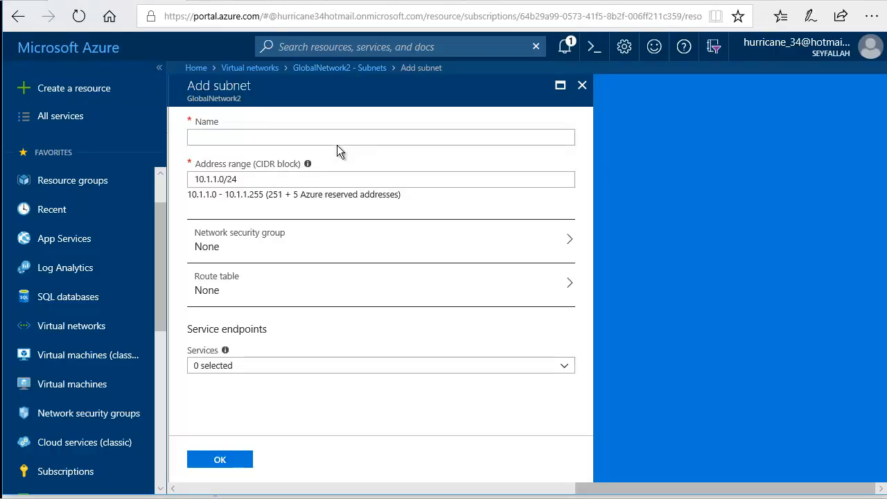
left_click(235, 138)
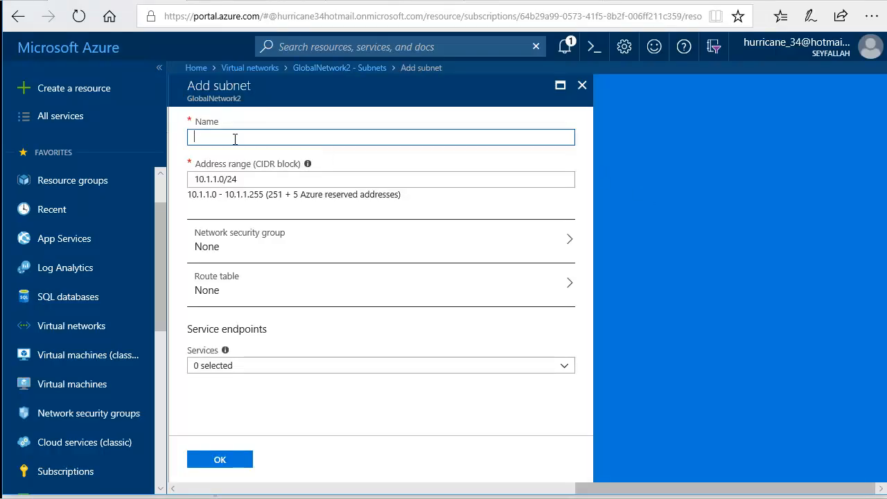
type("Application")
left_click(253, 182)
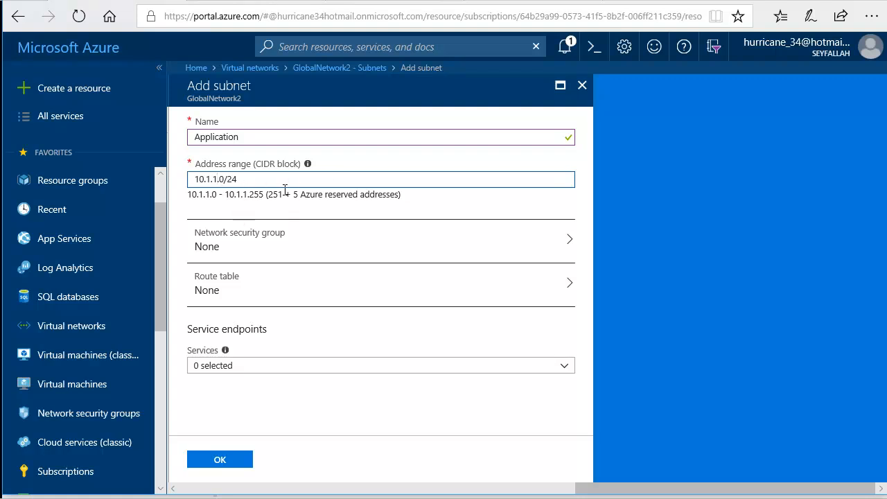
key("BackSpace")
type("20")
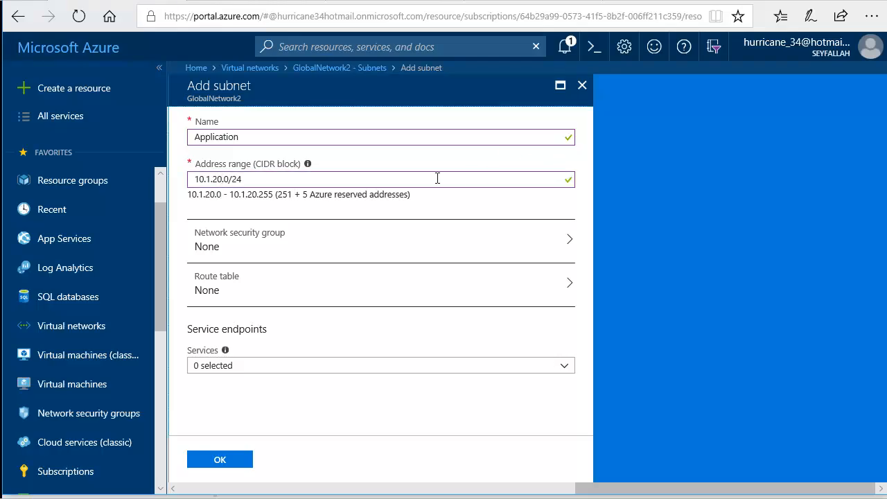
left_click(238, 453)
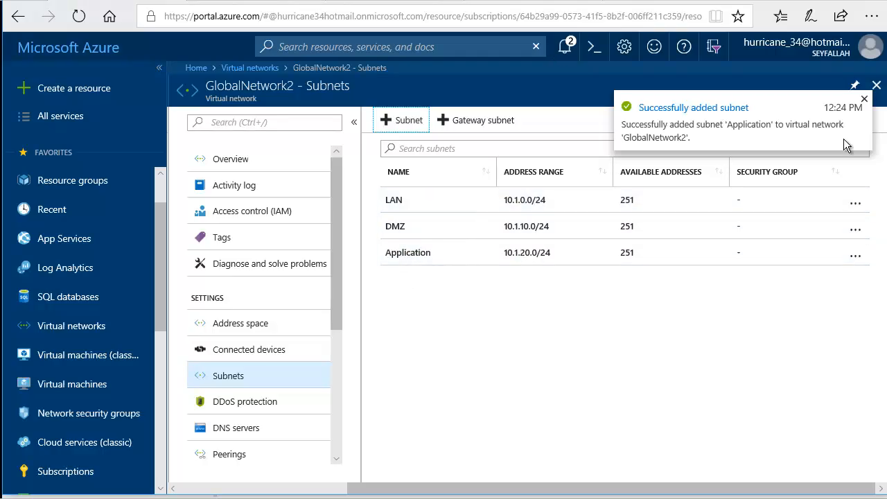
left_click(864, 99)
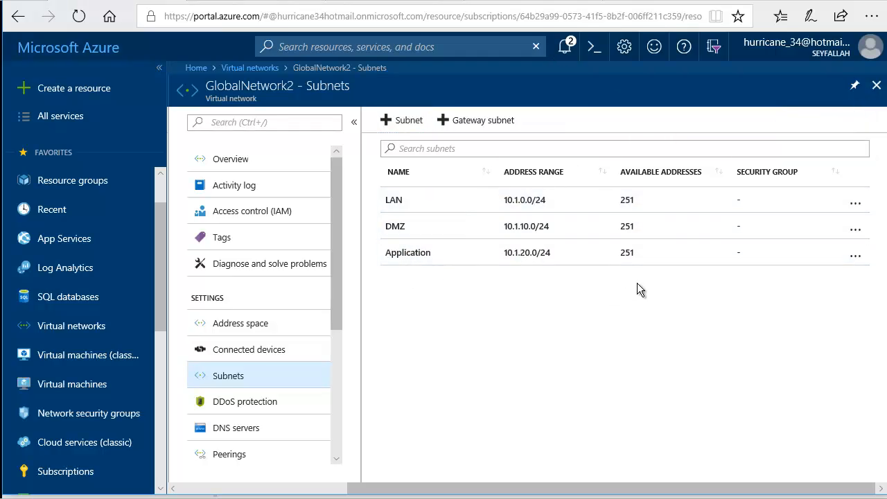
Open GlobalNetwork2's address space and examine its address range without changing it
left_click(296, 322)
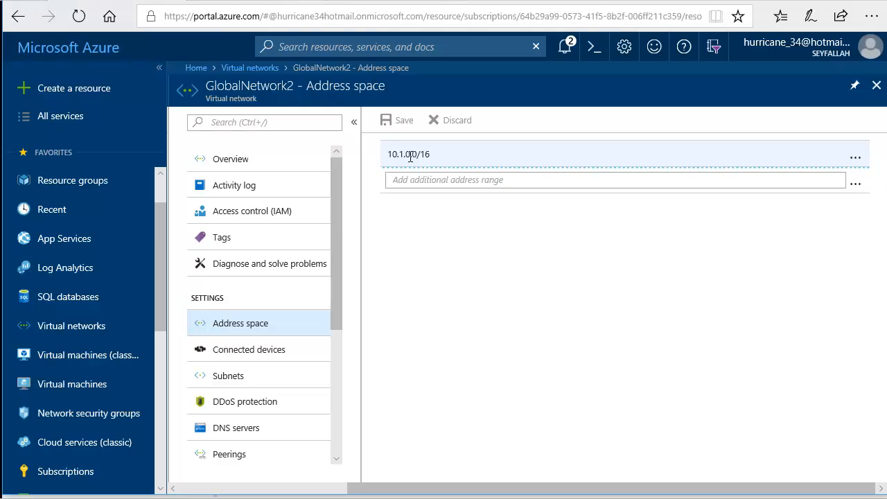
left_click(409, 155)
left_click_drag(464, 154, 372, 148)
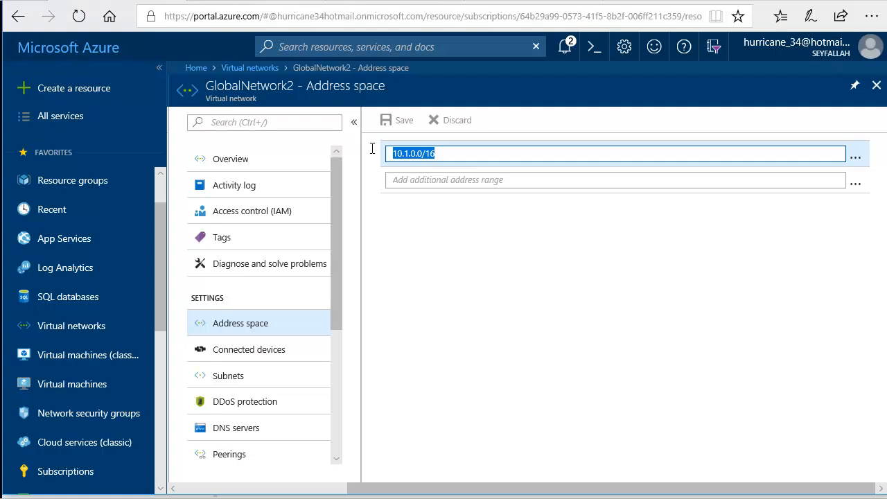
left_click(478, 157)
left_click_drag(463, 156, 383, 153)
left_click(461, 158)
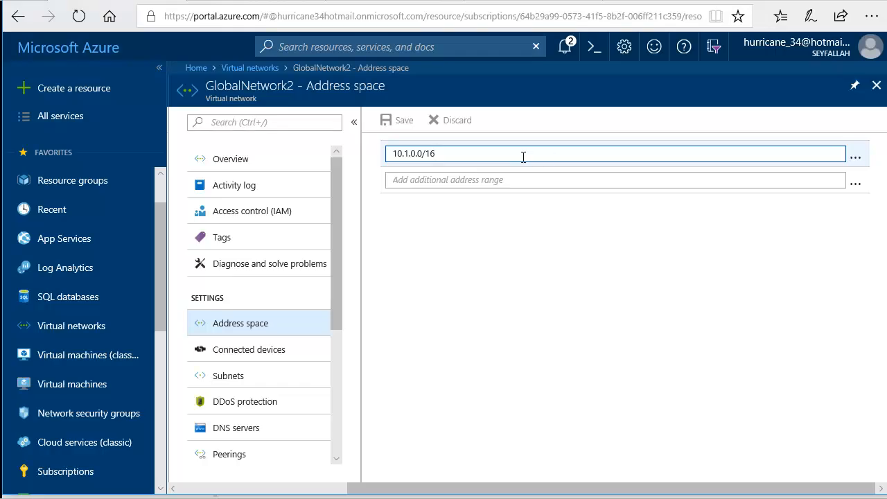
left_click_drag(471, 152, 383, 154)
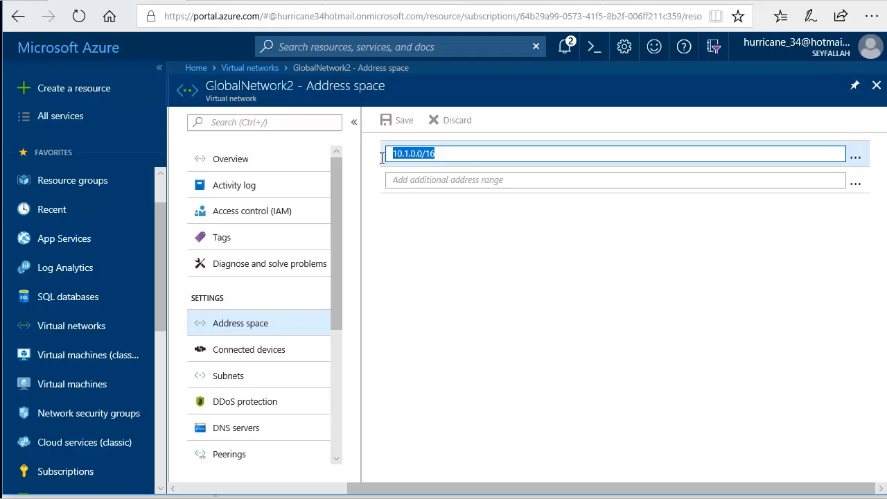
left_click(509, 150)
left_click_drag(450, 153, 390, 154)
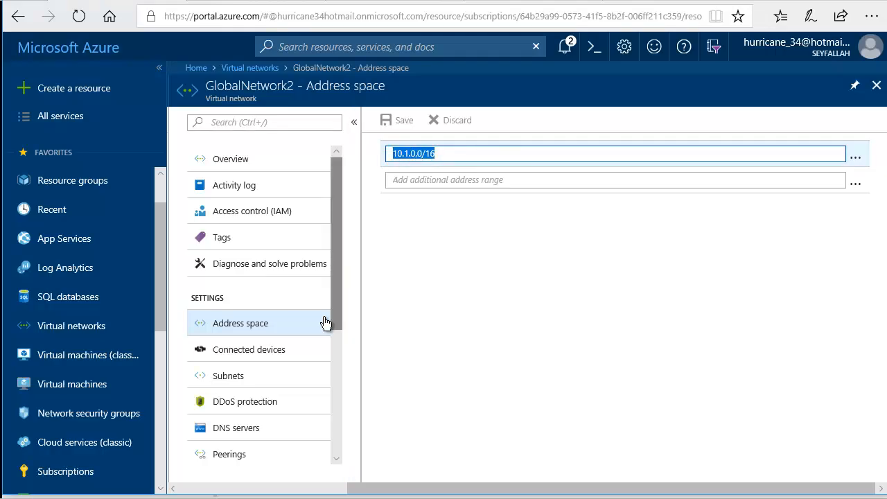
Review the list of subnets in GlobalNetwork2 and close the page
left_click(227, 377)
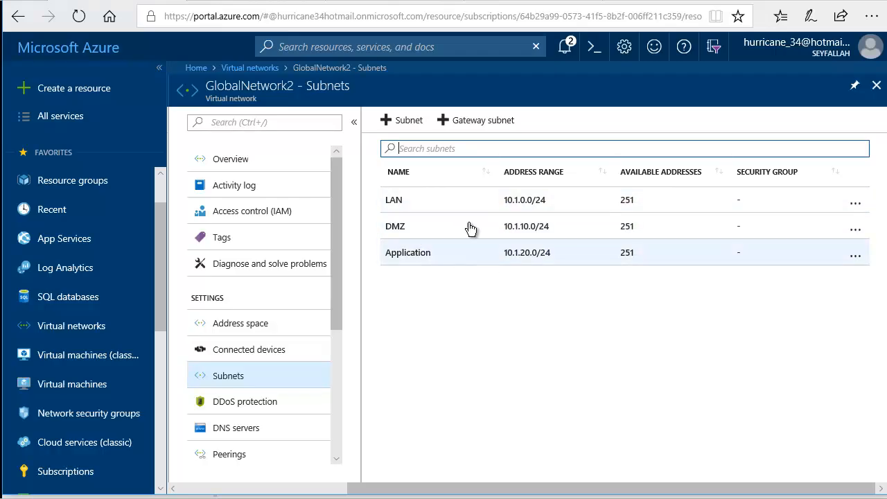
scroll(337, 243, "down", 1)
left_click(876, 84)
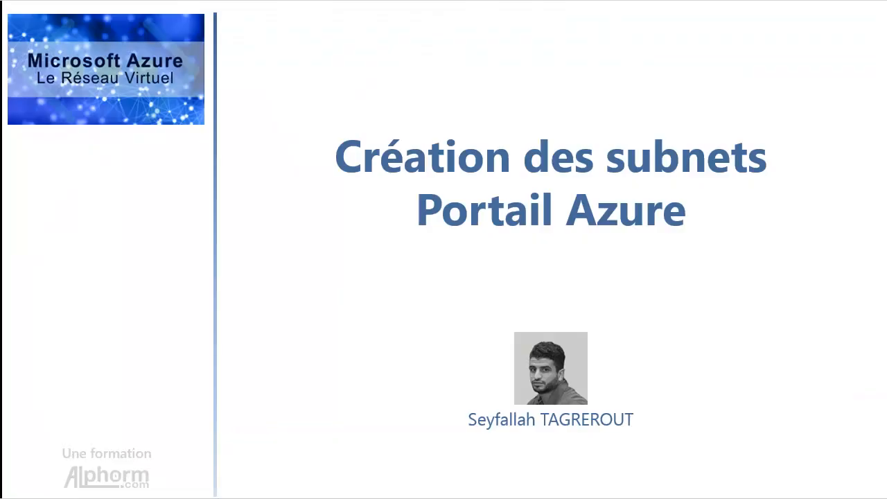